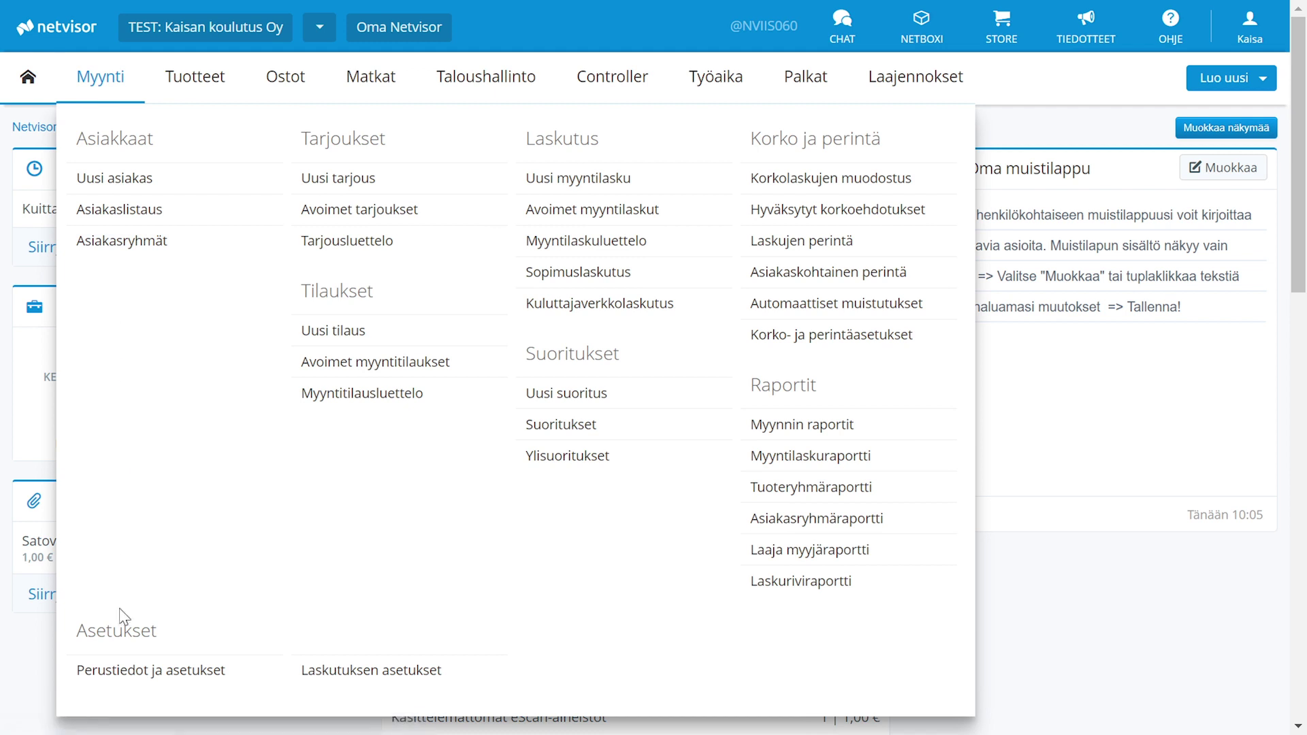
# - In the basic sales settings (Myynnin perustiedot), set Viivästyskorko to 9 % and Perintäkulu to 10
pyautogui.click(135, 673)
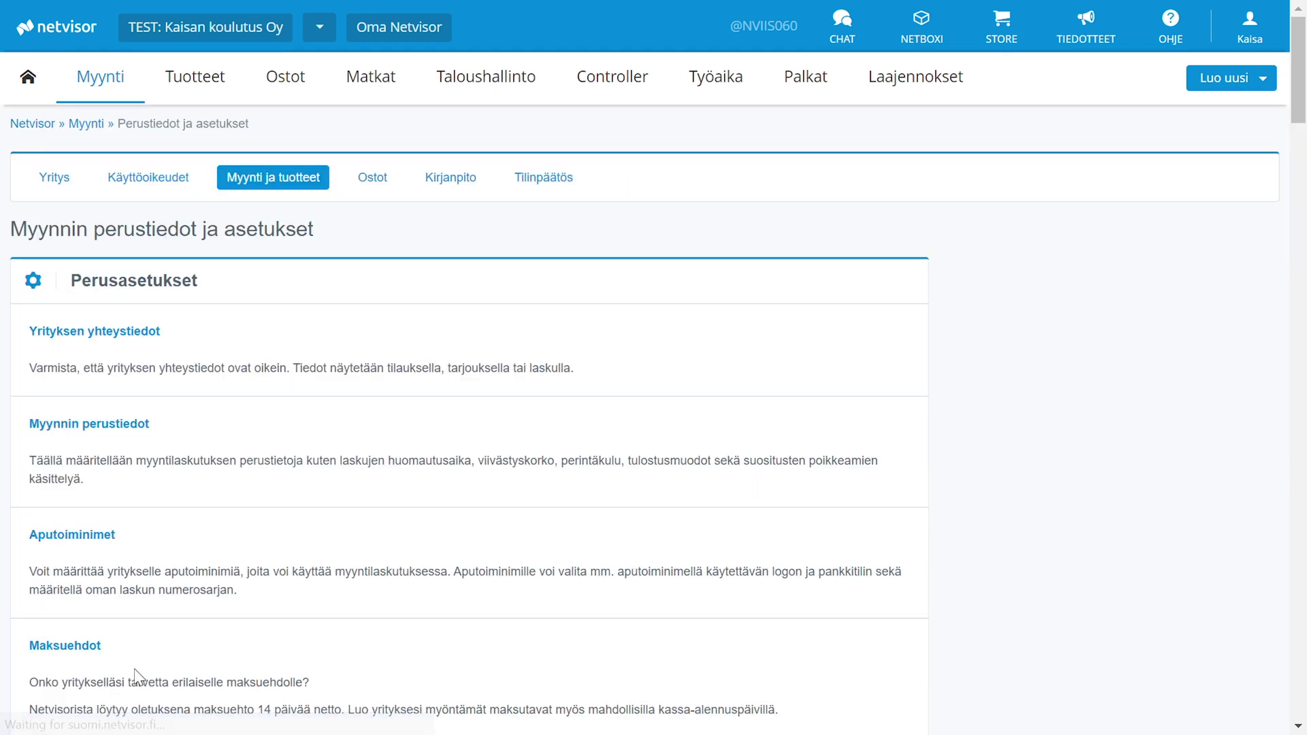
pyautogui.click(115, 425)
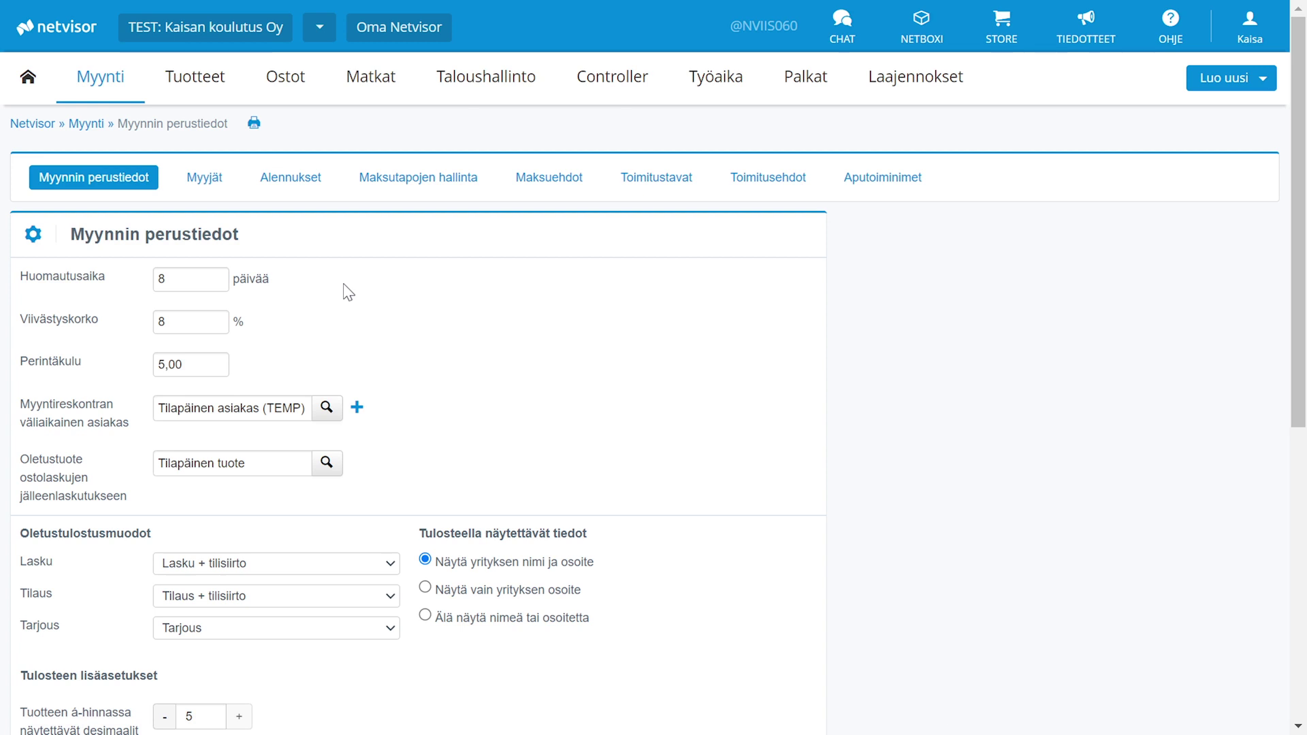
pyautogui.click(195, 283)
pyautogui.click(196, 320)
pyautogui.press('BackSpace')
pyautogui.write('9')
pyautogui.moveTo(198, 364); pyautogui.dragTo(149, 377)
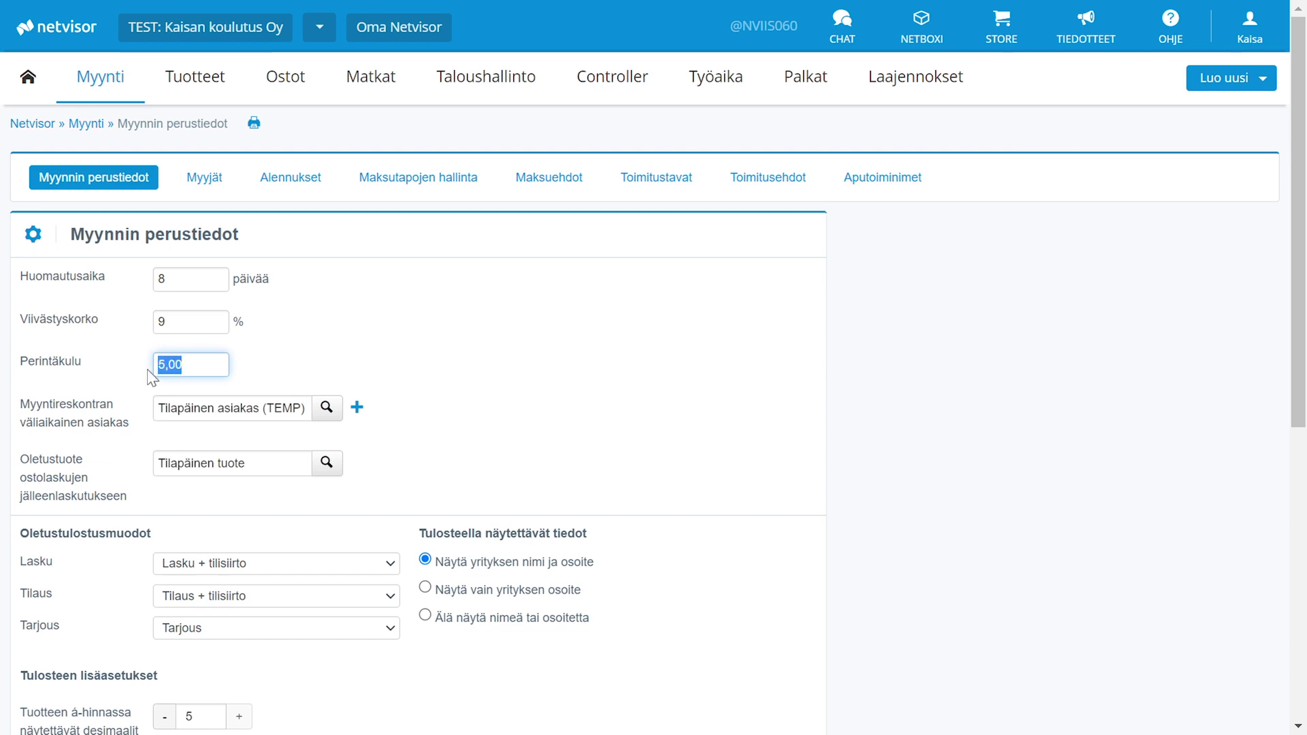
pyautogui.write('10')
pyautogui.click(435, 418)
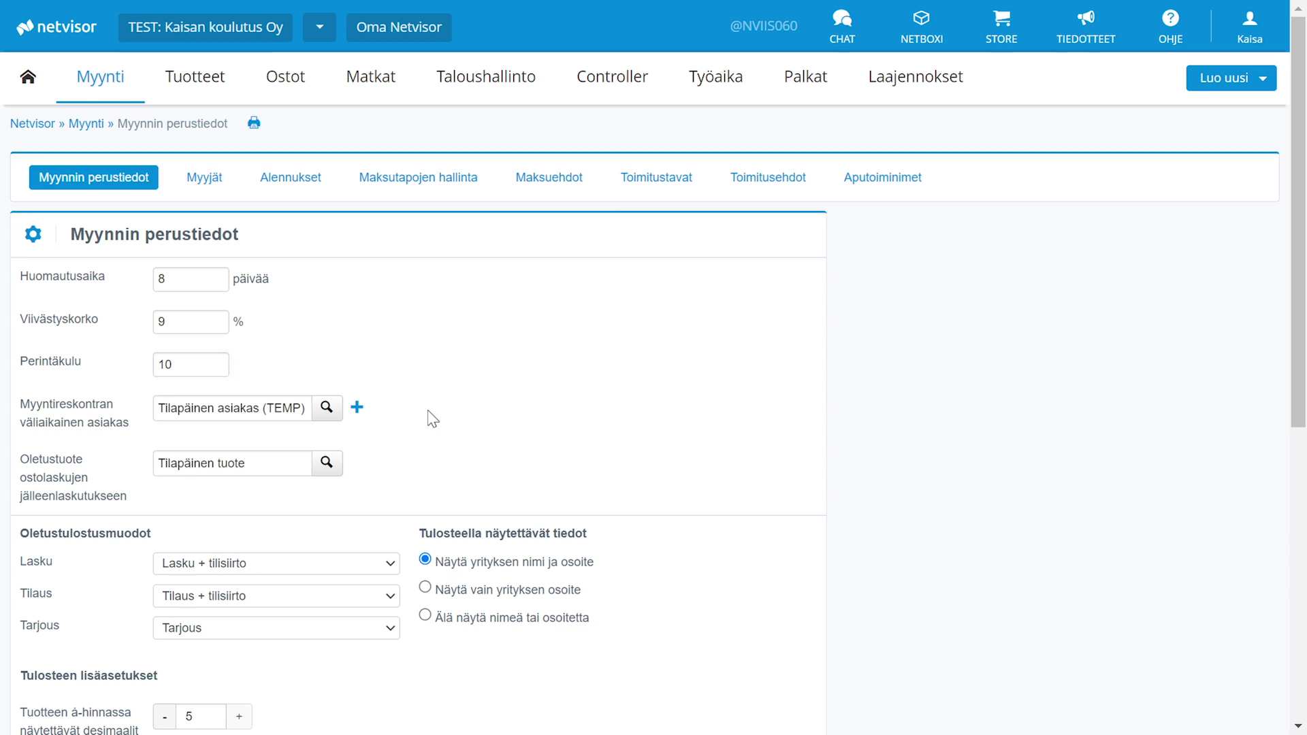
# - View the available choices for the sales ledger's temporary customer and for the default product used in re-invoicing purchase invoices
pyautogui.click(330, 414)
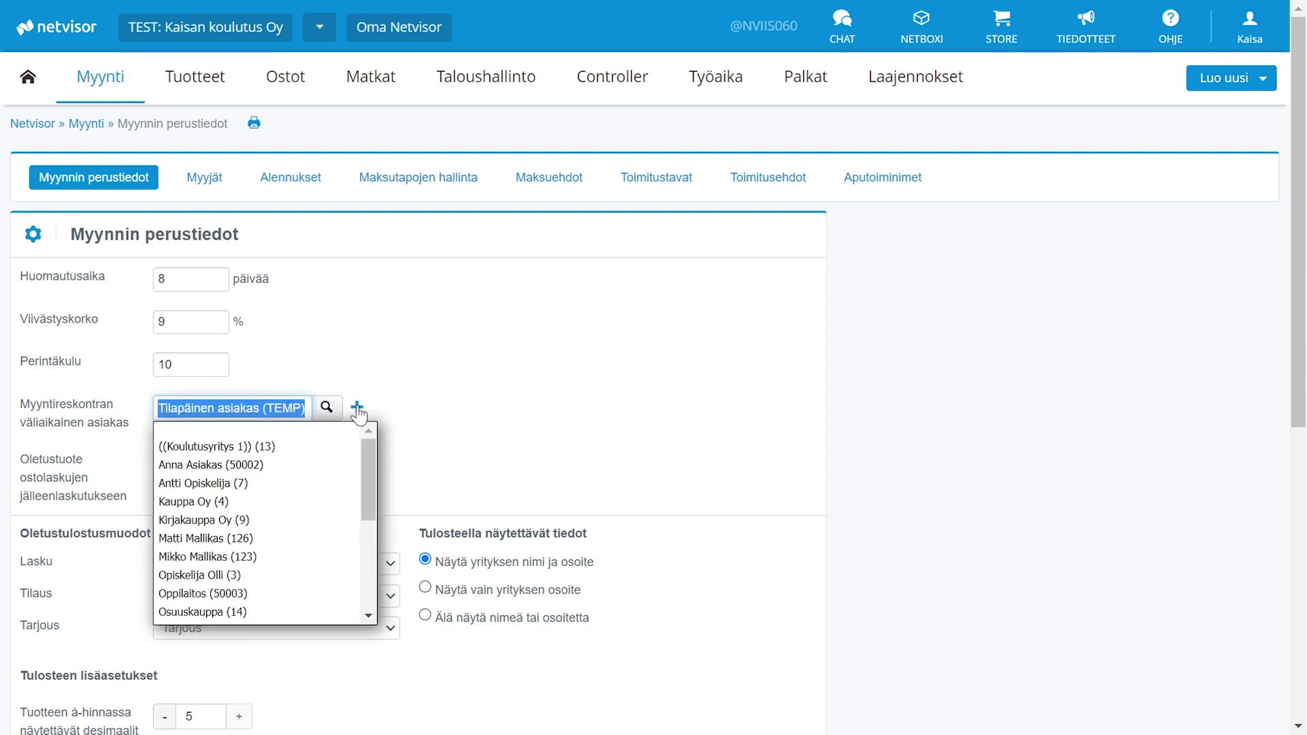
pyautogui.click(407, 414)
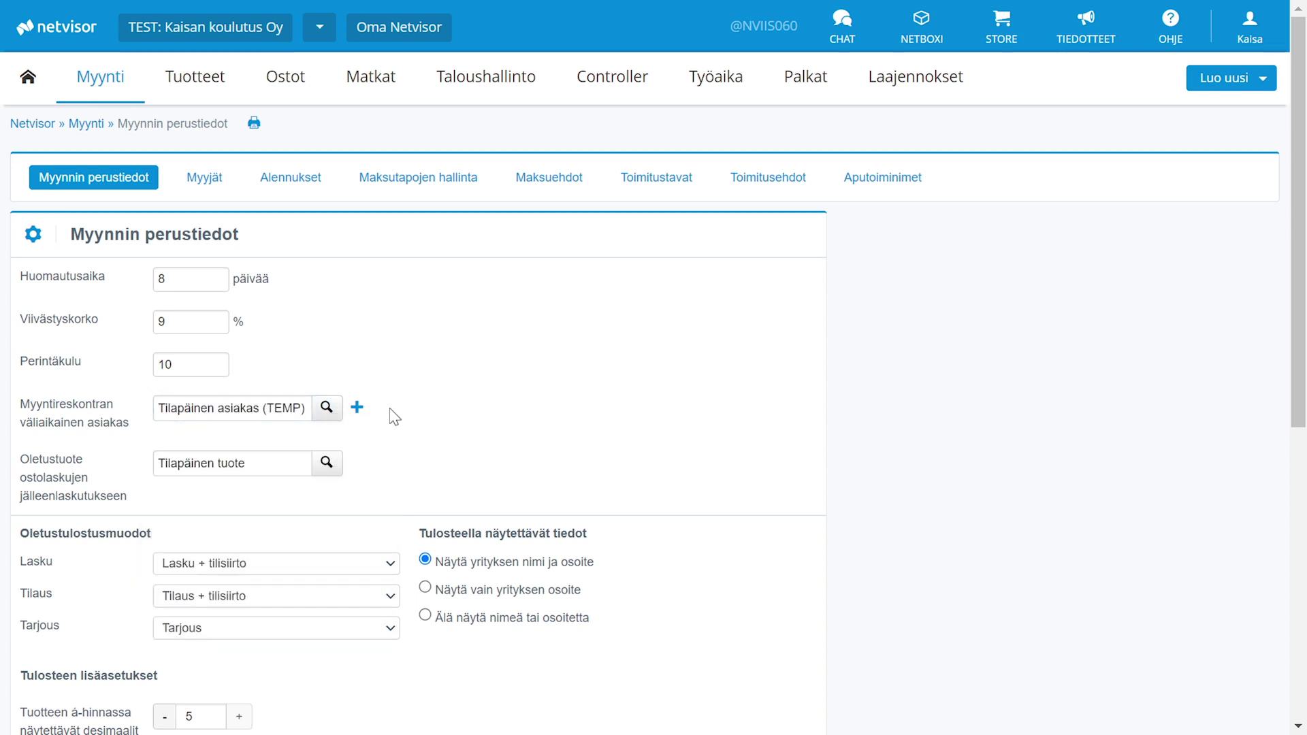
pyautogui.click(326, 465)
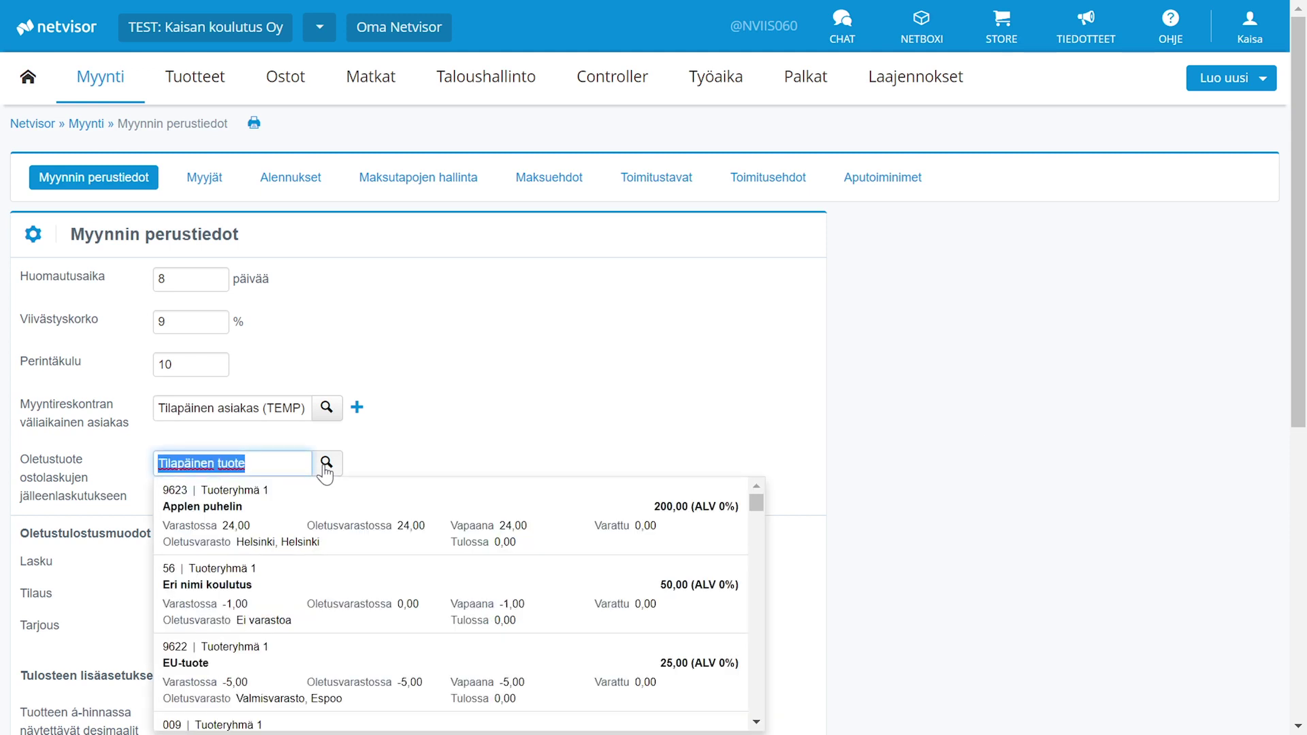
pyautogui.click(387, 473)
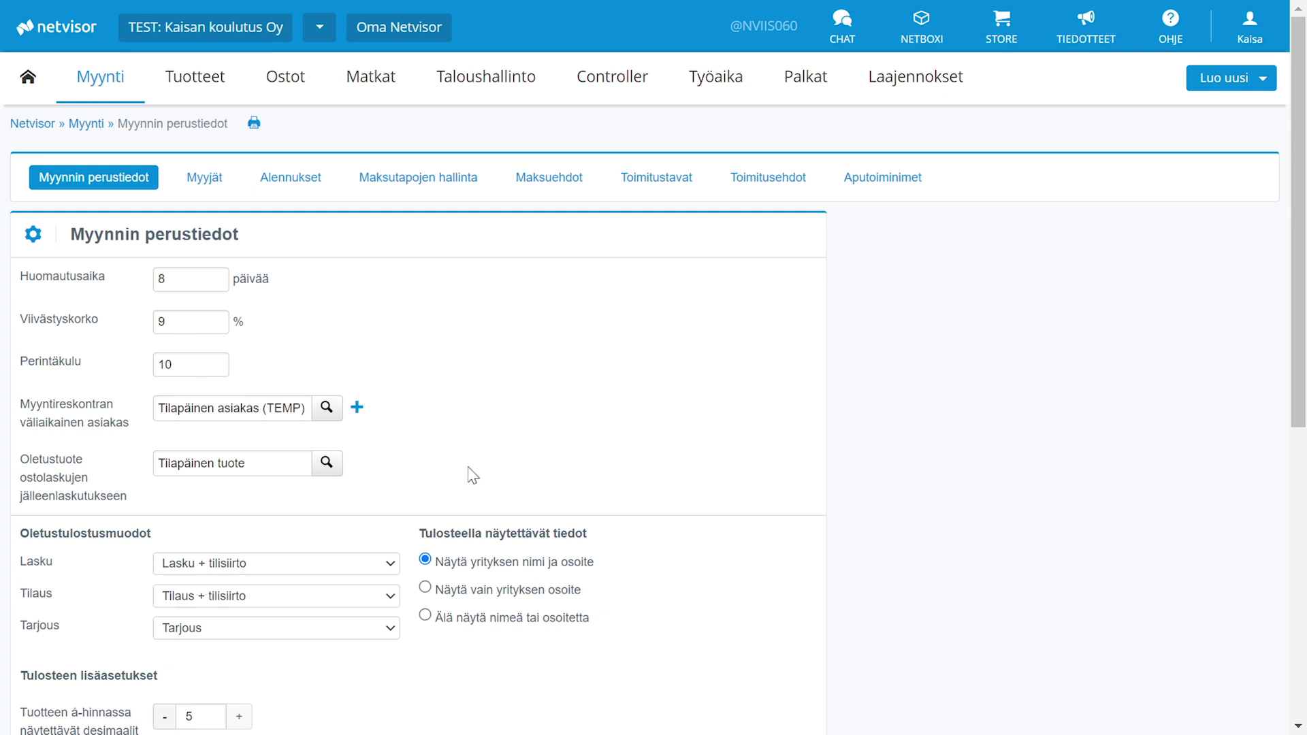
# - Try Lasku as the default invoice print format, and return it to Lasku + tilisiirto
pyautogui.scroll(-1, 671, 525)
pyautogui.scroll(-3, 671, 525)
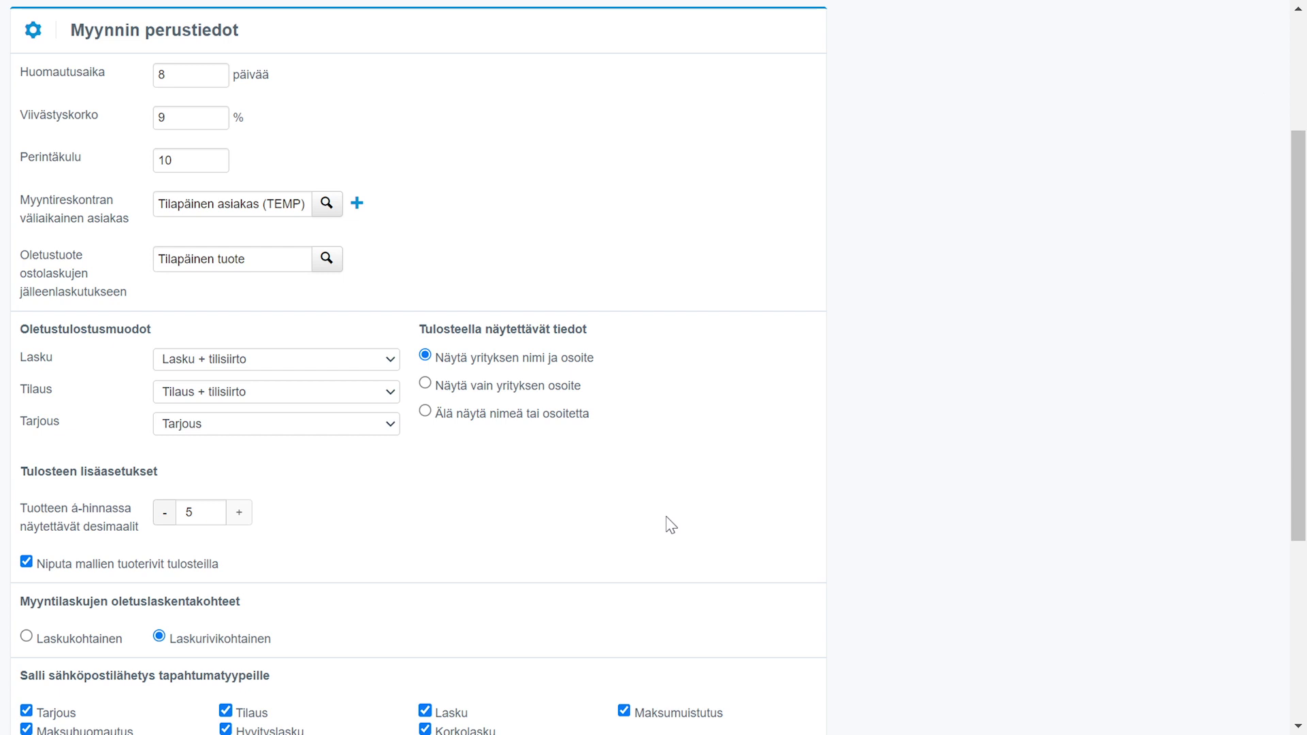
pyautogui.click(391, 359)
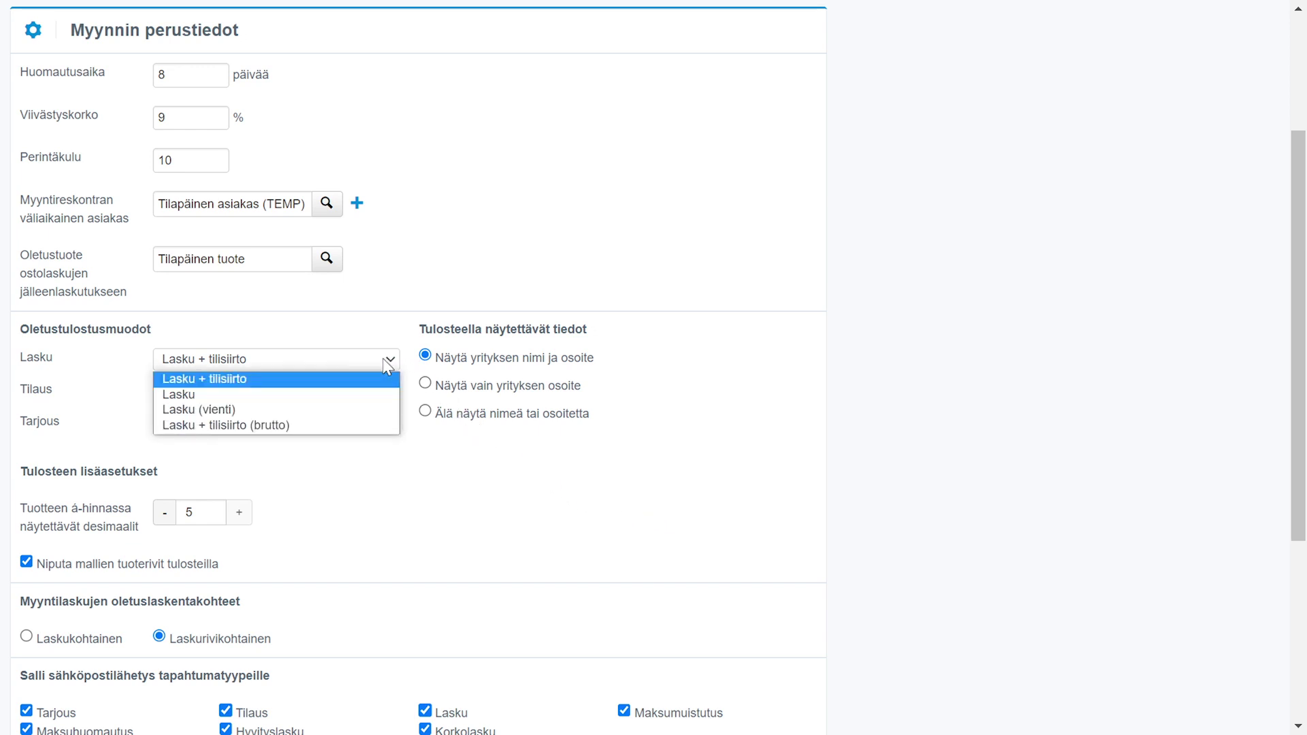
pyautogui.click(374, 395)
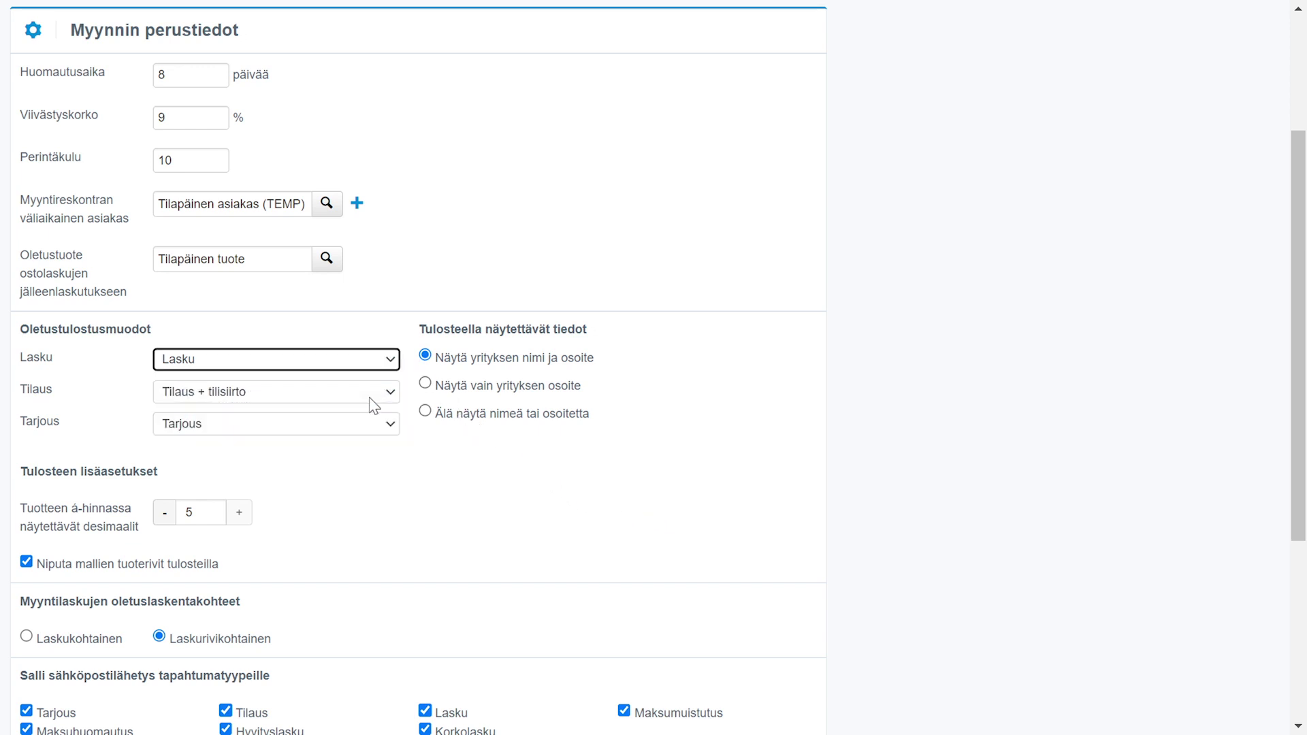
pyautogui.click(391, 361)
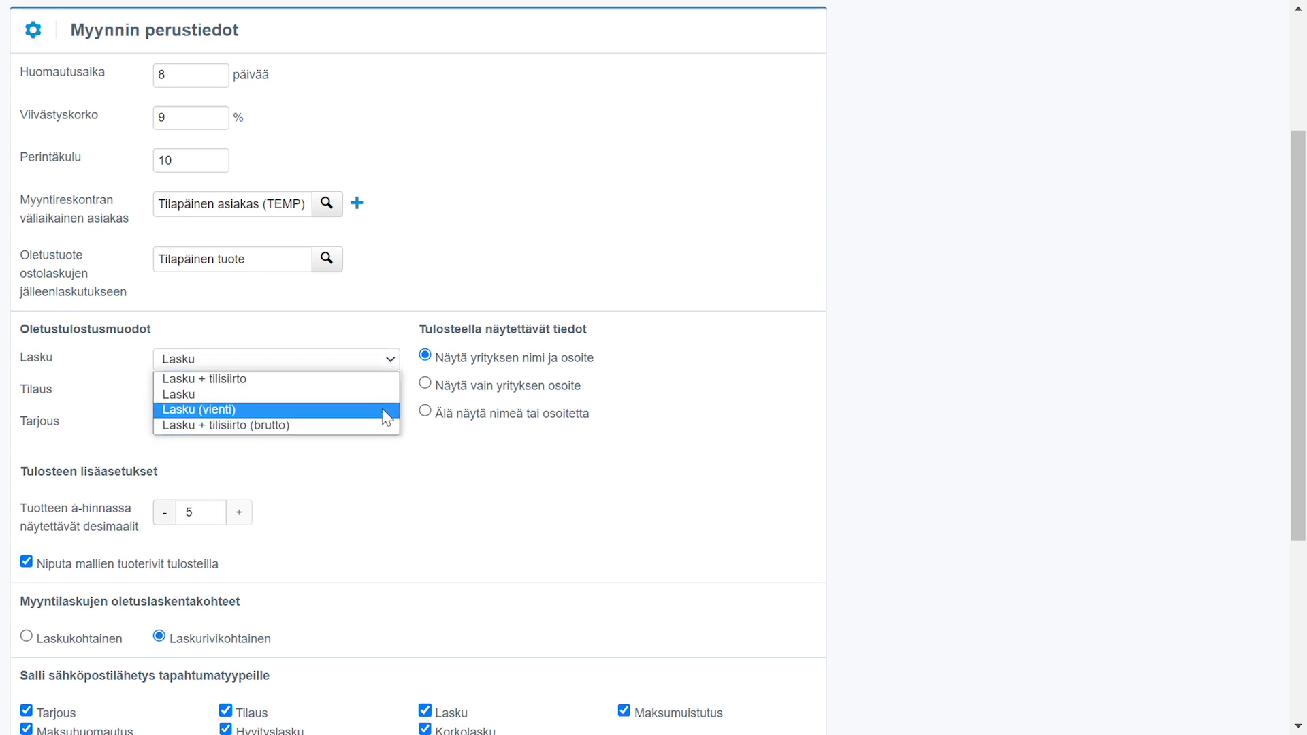
pyautogui.click(391, 379)
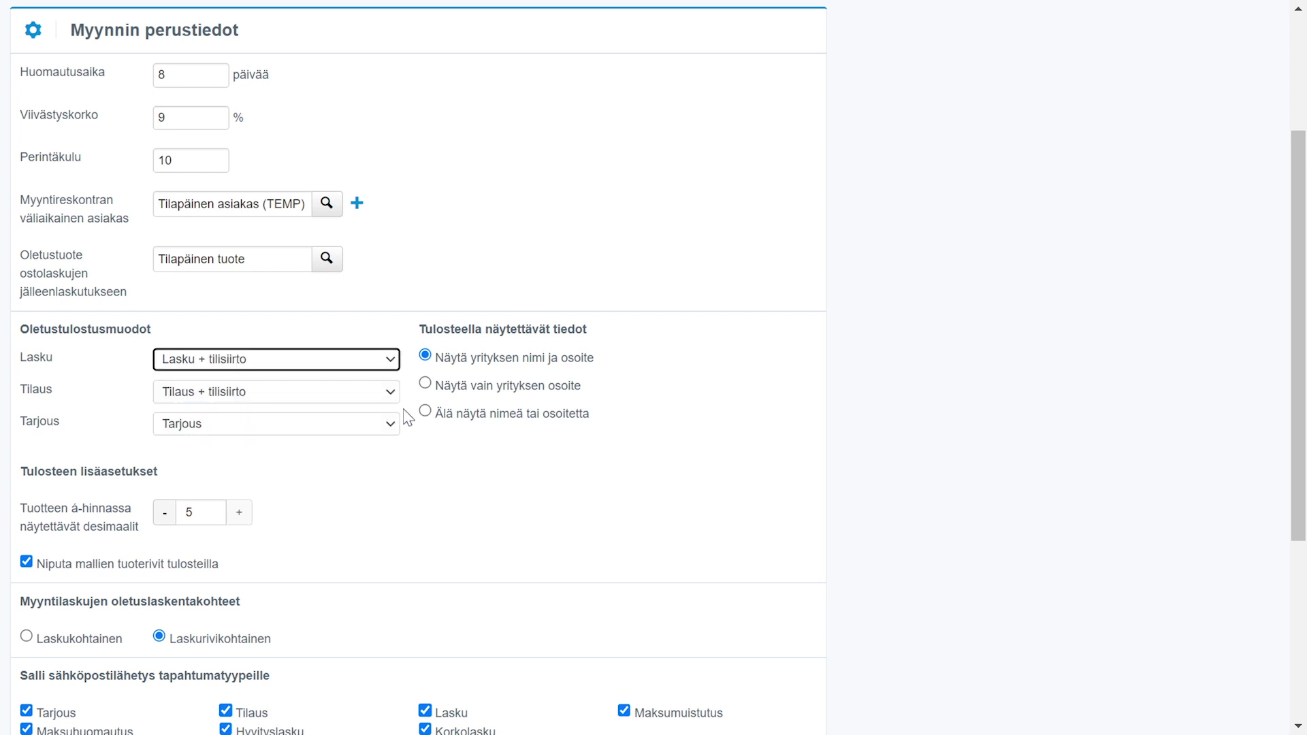
# - Set the default order print format to Tilaus and the decimals shown in the product unit price to 2
pyautogui.click(392, 395)
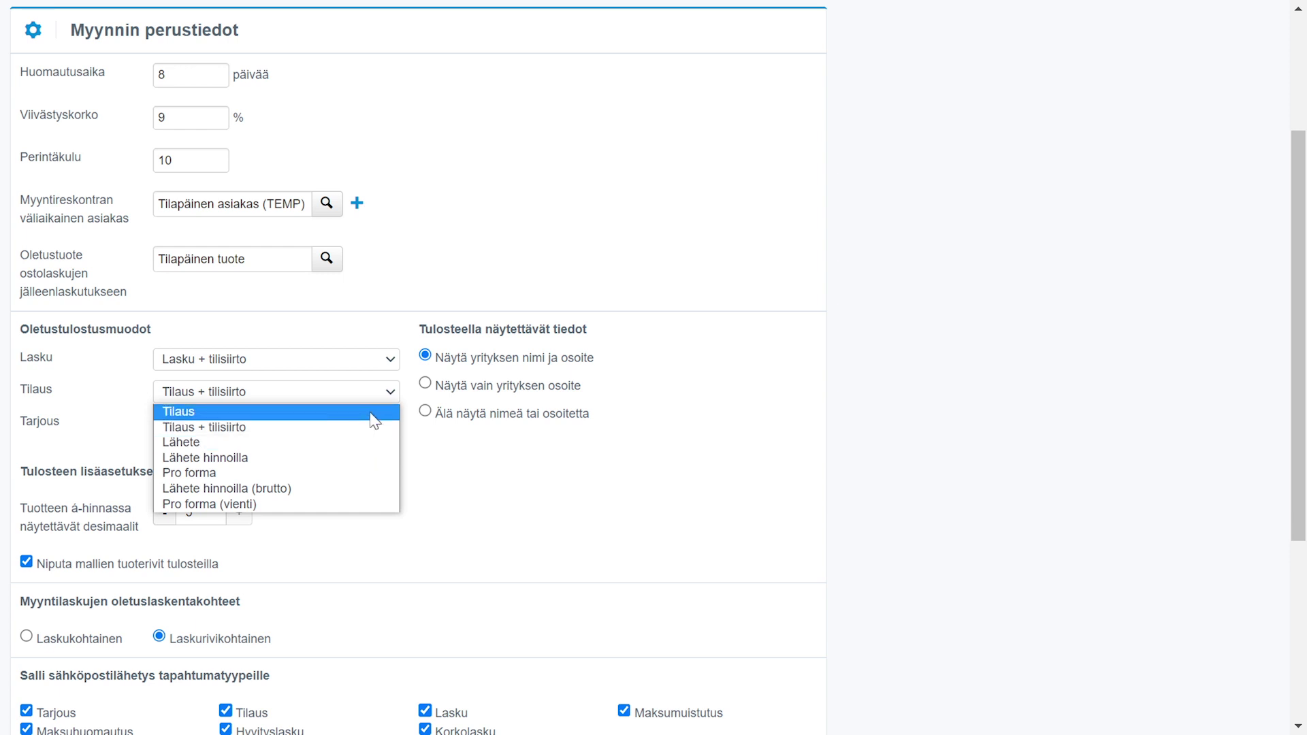
pyautogui.click(373, 413)
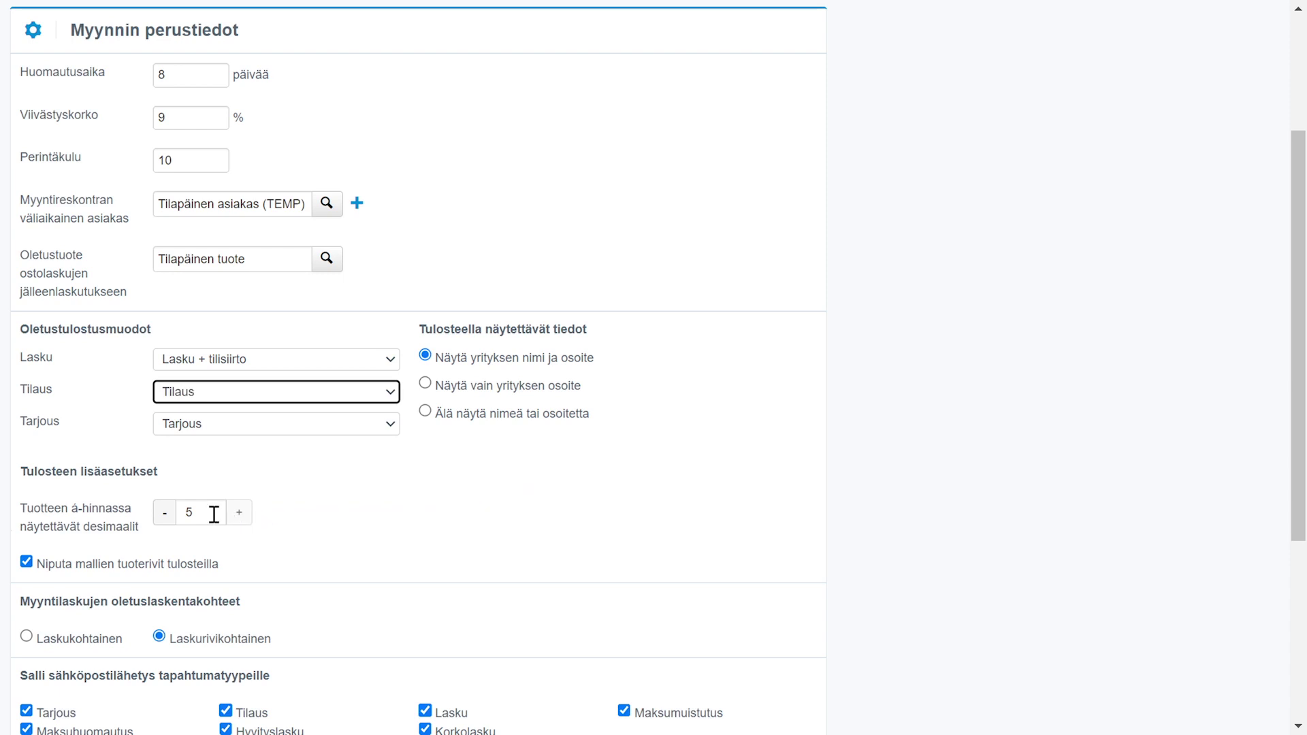
pyautogui.click(163, 519)
pyautogui.click(163, 519)
pyautogui.click(164, 518)
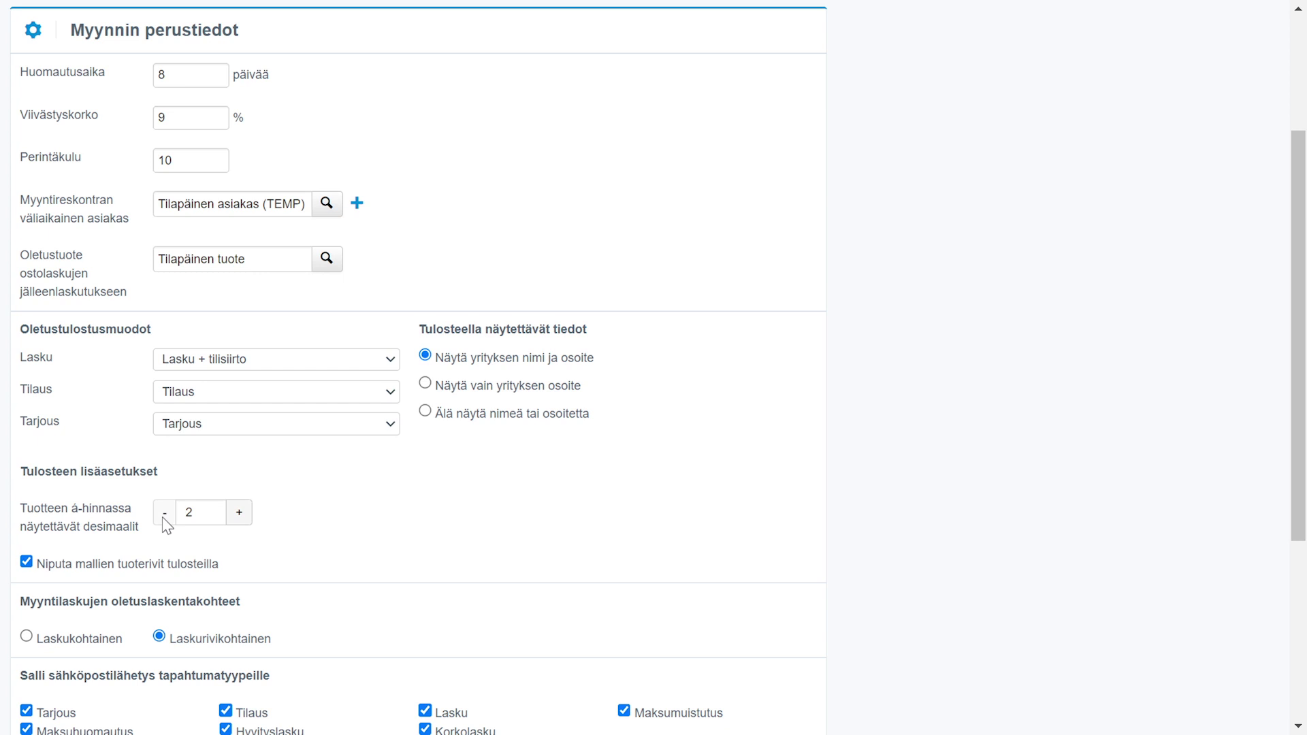
# - Try disabling Niputa mallien tuoterivit tulosteilla and using Laskukohtainen default dimensions, restoring each original choice
pyautogui.click(28, 564)
pyautogui.click(27, 565)
pyautogui.click(25, 638)
pyautogui.click(159, 637)
# - Disallow e-mail sending for the event types Maksumuistutus, Korkolasku and Maksuhuomautus
pyautogui.scroll(-3, 343, 651)
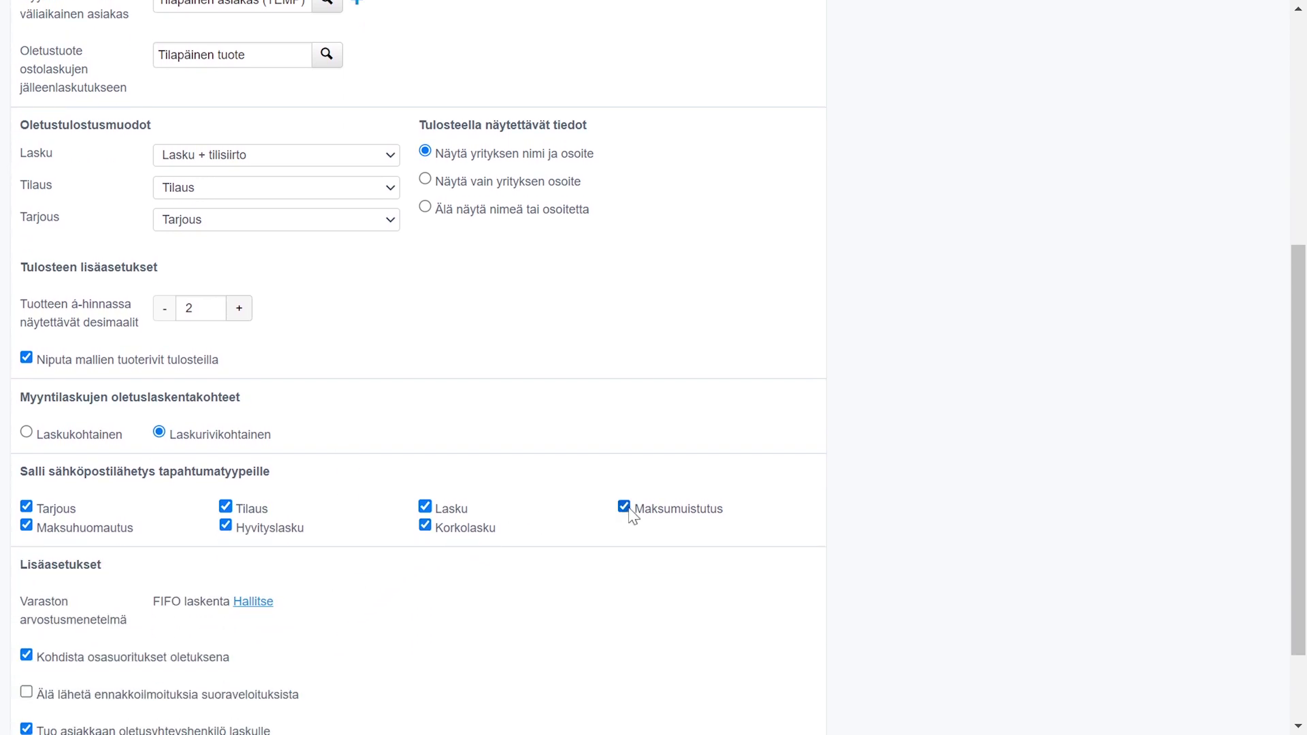
pyautogui.click(625, 508)
pyautogui.click(426, 527)
pyautogui.click(27, 526)
pyautogui.moveTo(279, 608); pyautogui.dragTo(233, 606)
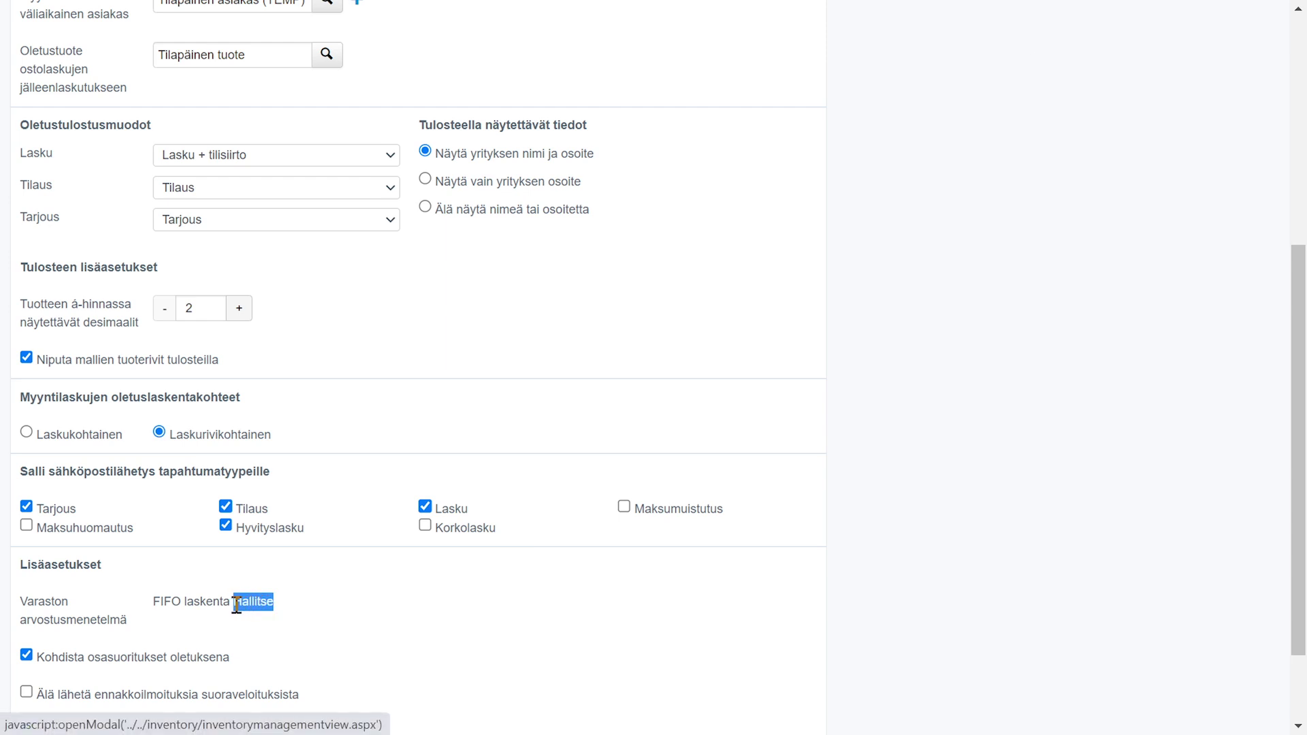
pyautogui.click(358, 607)
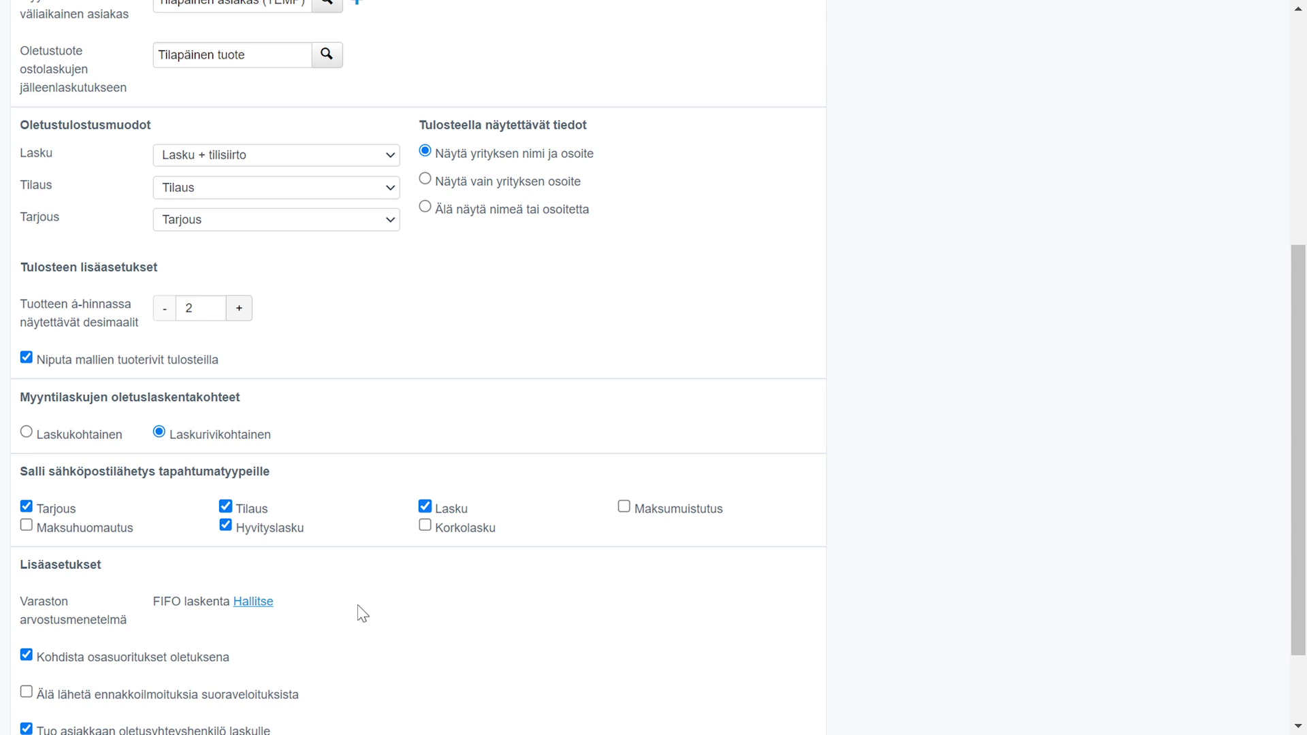
# - Enable Älä lähetä ennakkoilmoituksia suoraveloituksista, disable Tuo asiakkaan oletusyhteyshenkilö laskulle, and save the sales settings
pyautogui.scroll(-2, 363, 614)
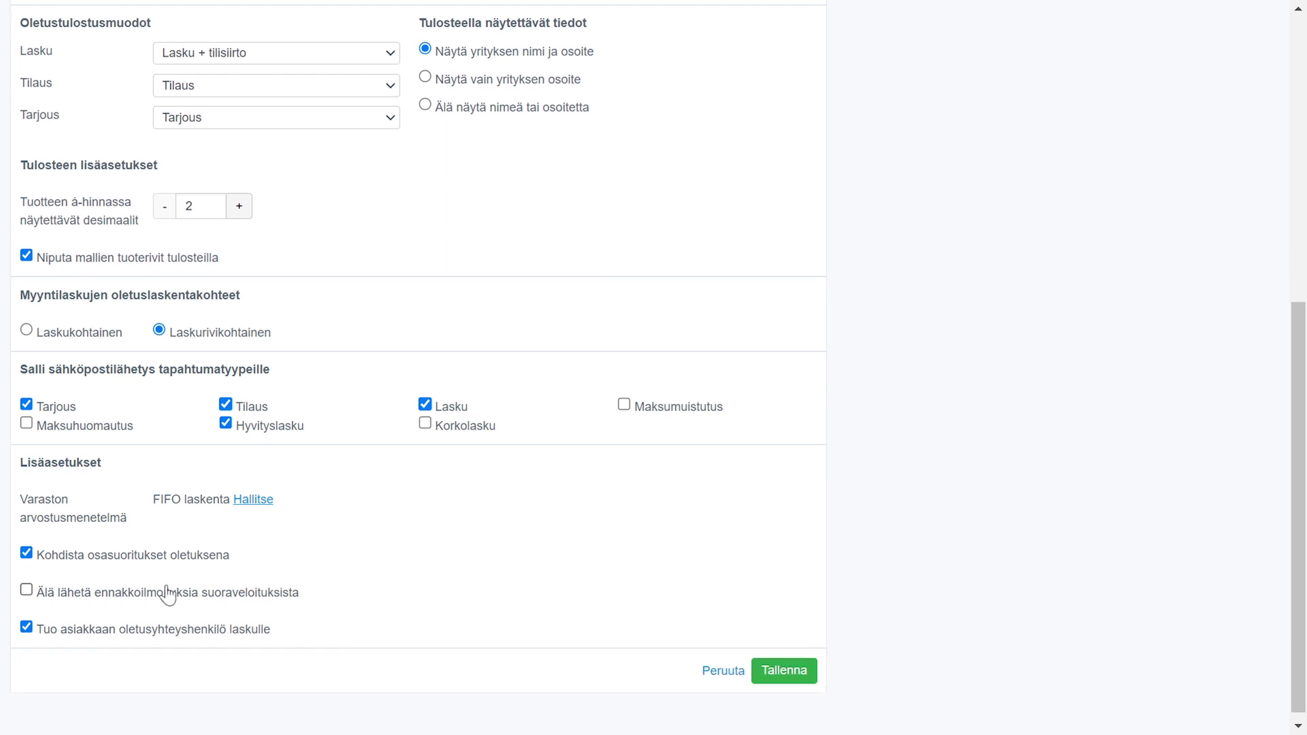
pyautogui.click(28, 556)
pyautogui.click(28, 556)
pyautogui.click(27, 591)
pyautogui.click(27, 629)
pyautogui.click(783, 673)
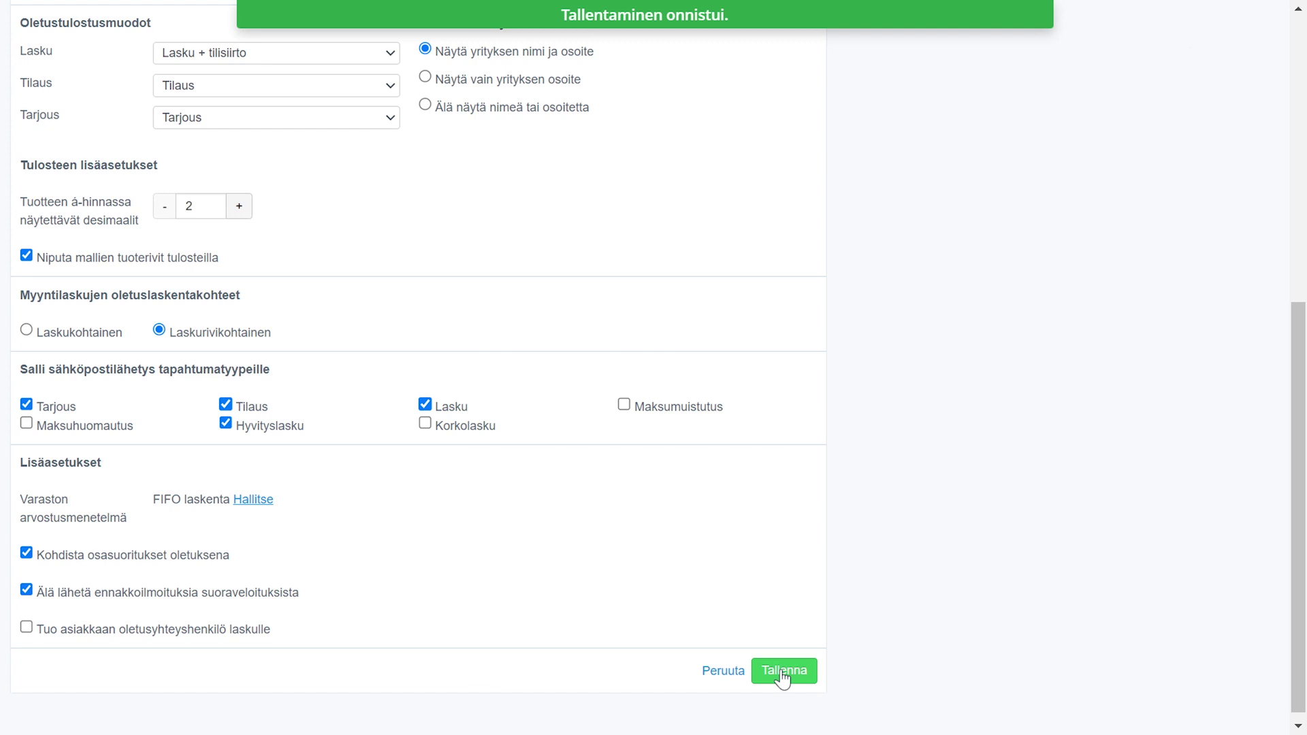